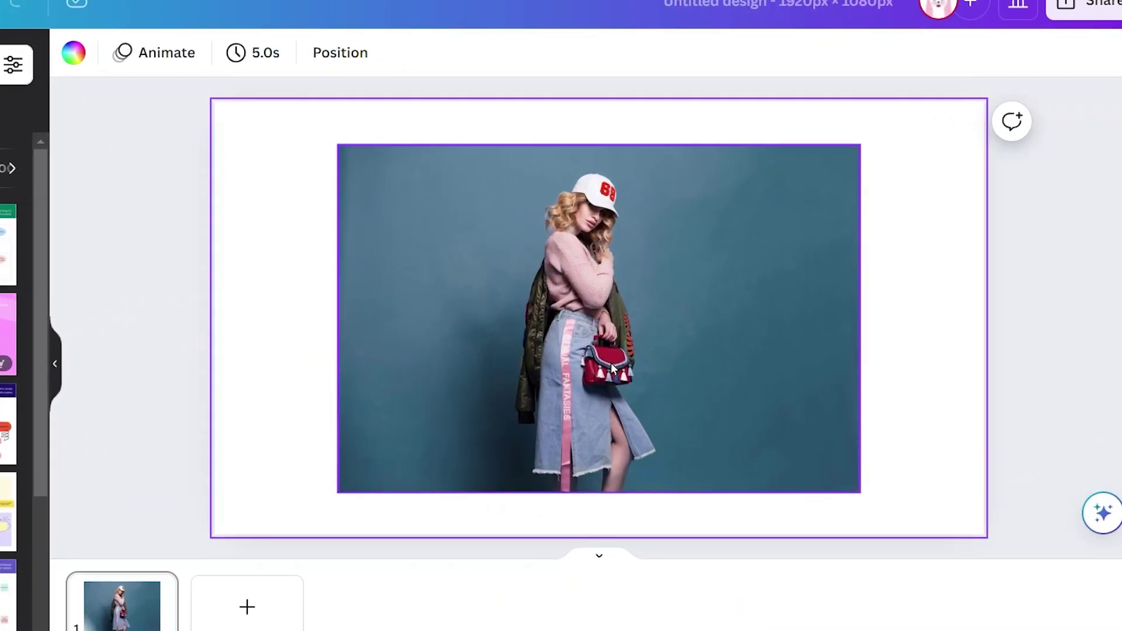
Trim the woman's photo from its right and left sides, then undo the side crops.
left_click(727, 349)
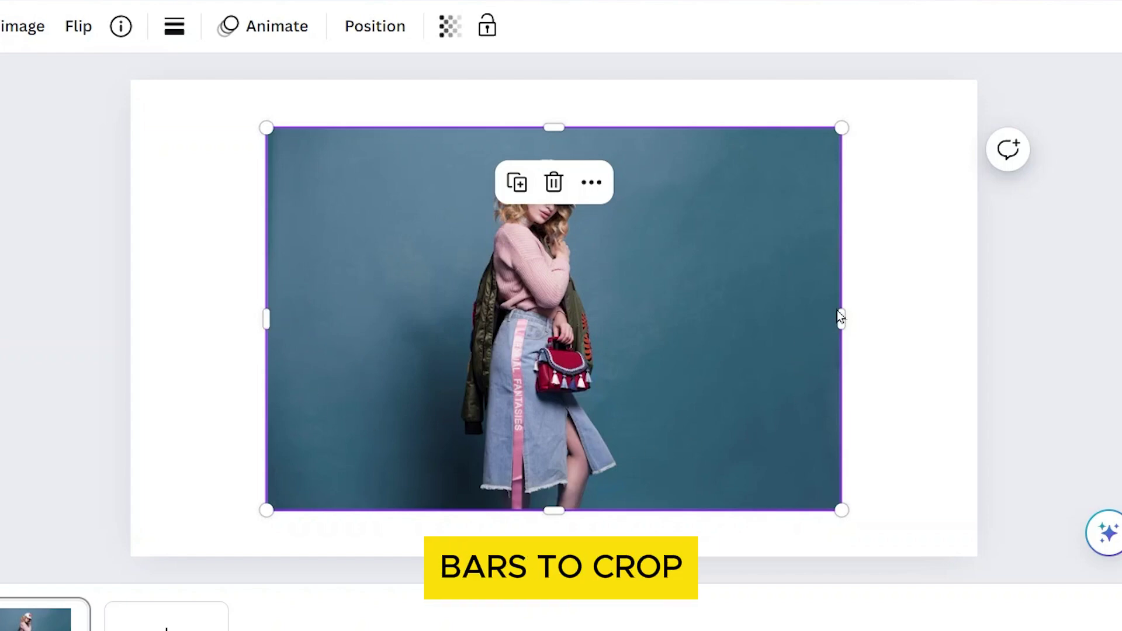
left_click_drag(840, 316, 706, 352)
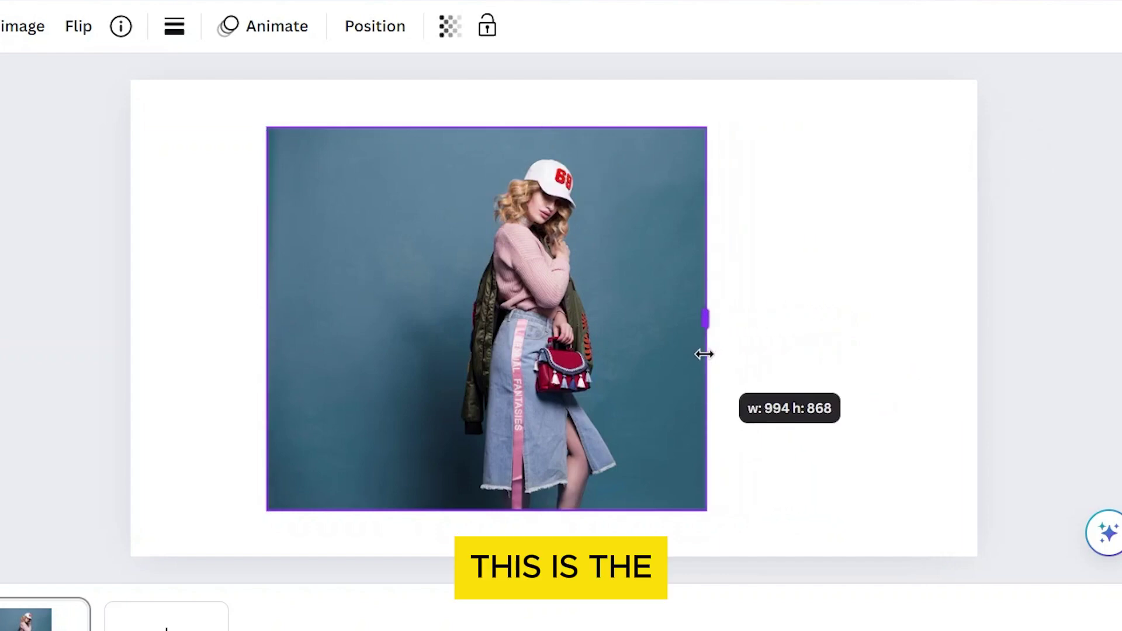
left_click_drag(266, 319, 392, 337)
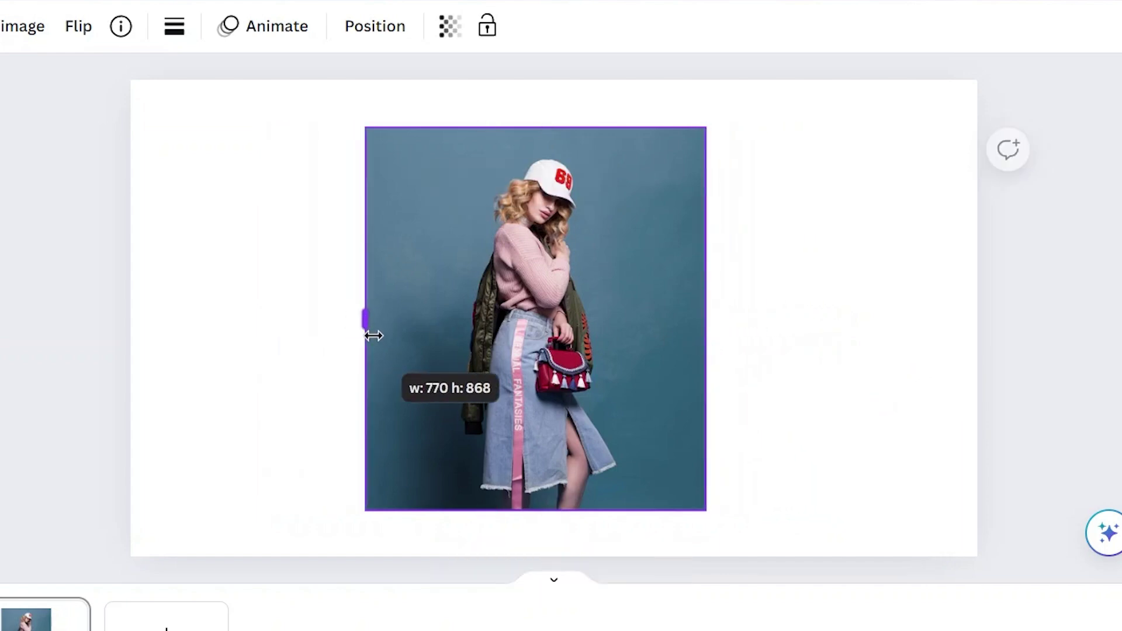
key("ctrl+z")
key("ctrl+z")
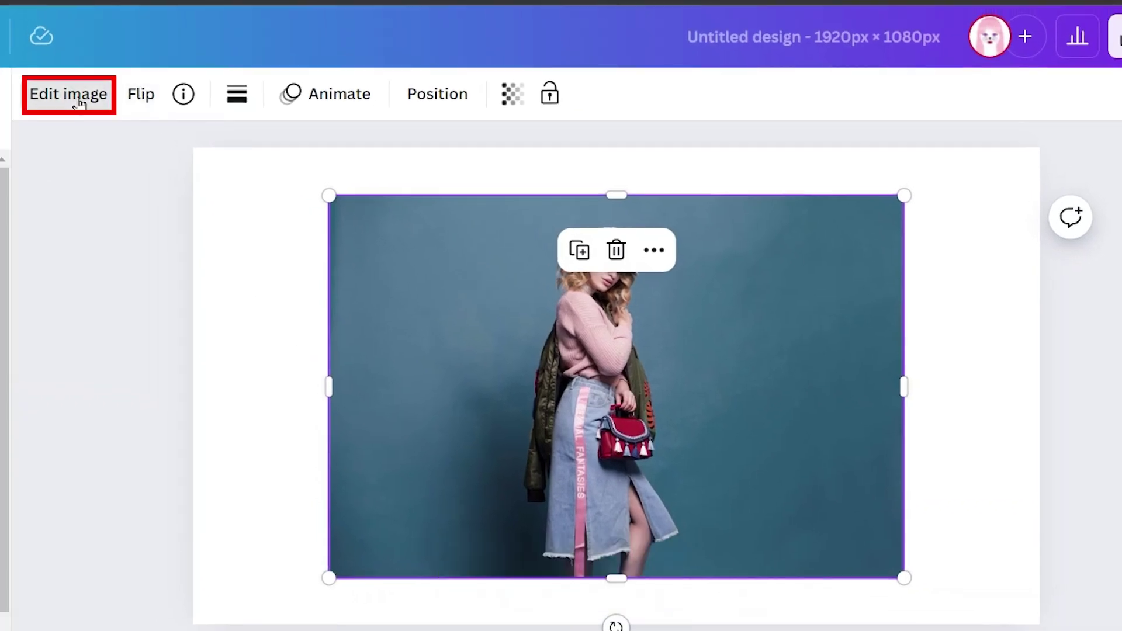
Crop off the photo's left part with the Edit image Crop tool and apply it.
left_click(79, 103)
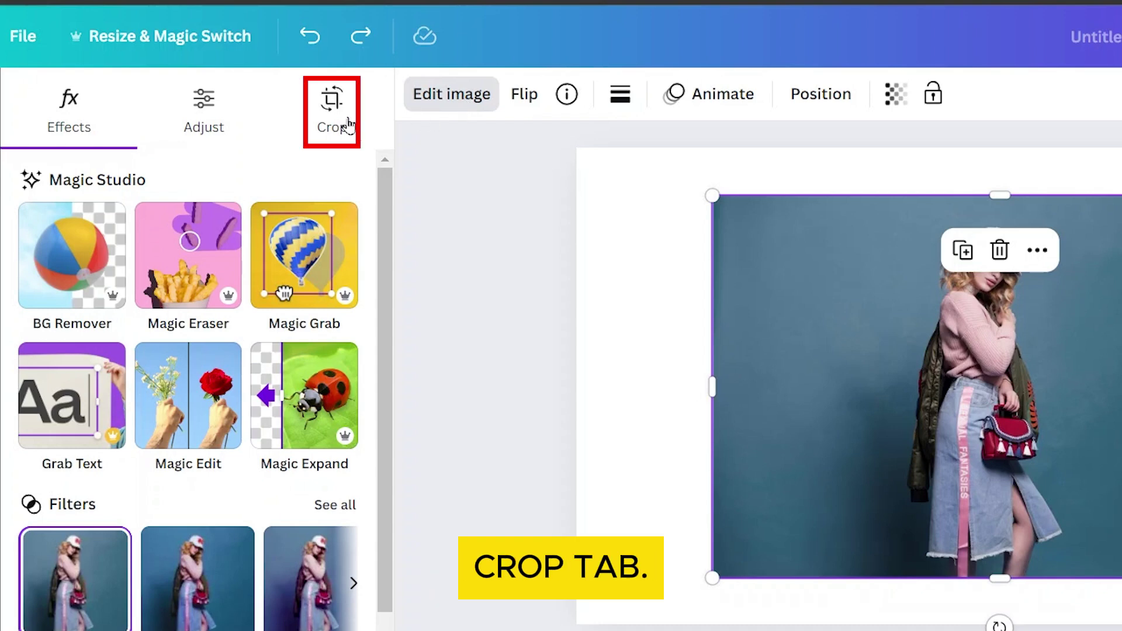
left_click(340, 118)
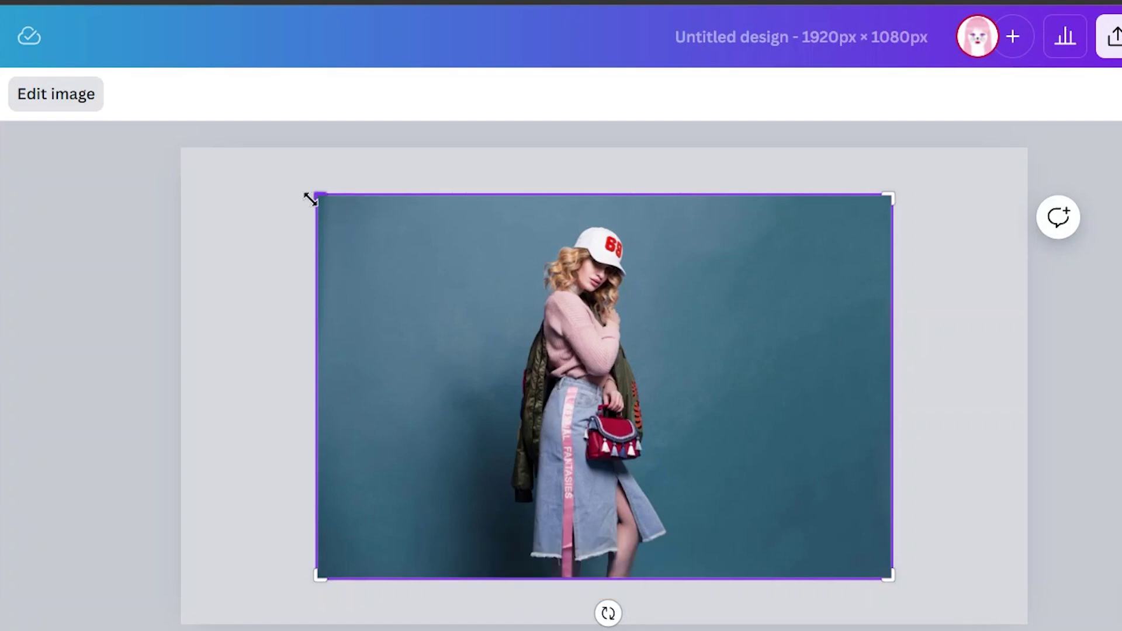
left_click_drag(309, 199, 486, 181)
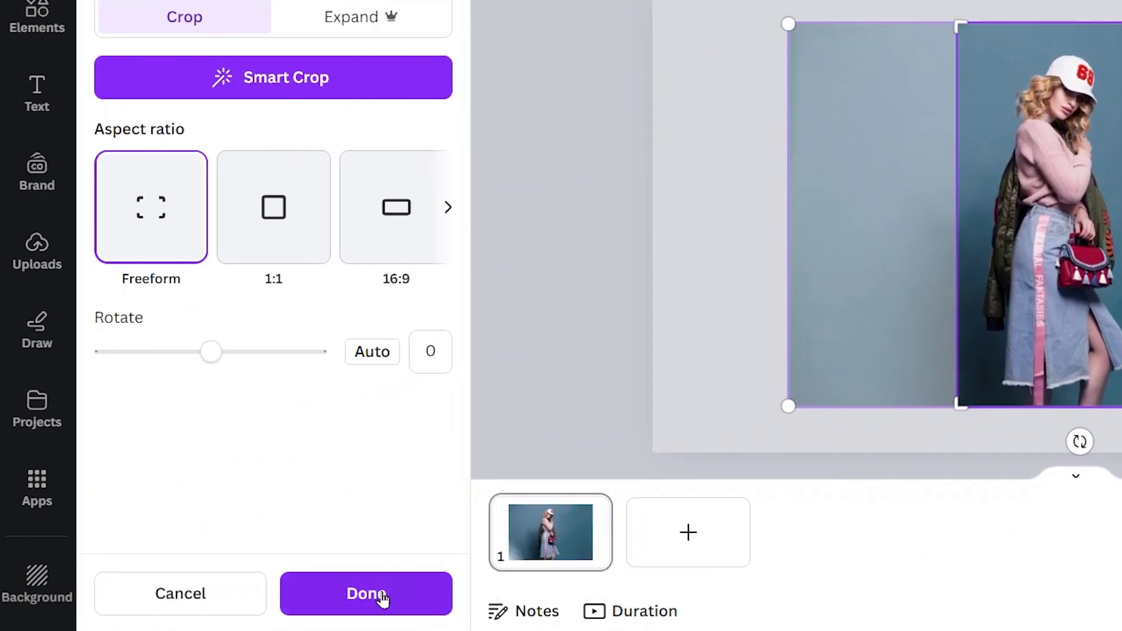
left_click(383, 599)
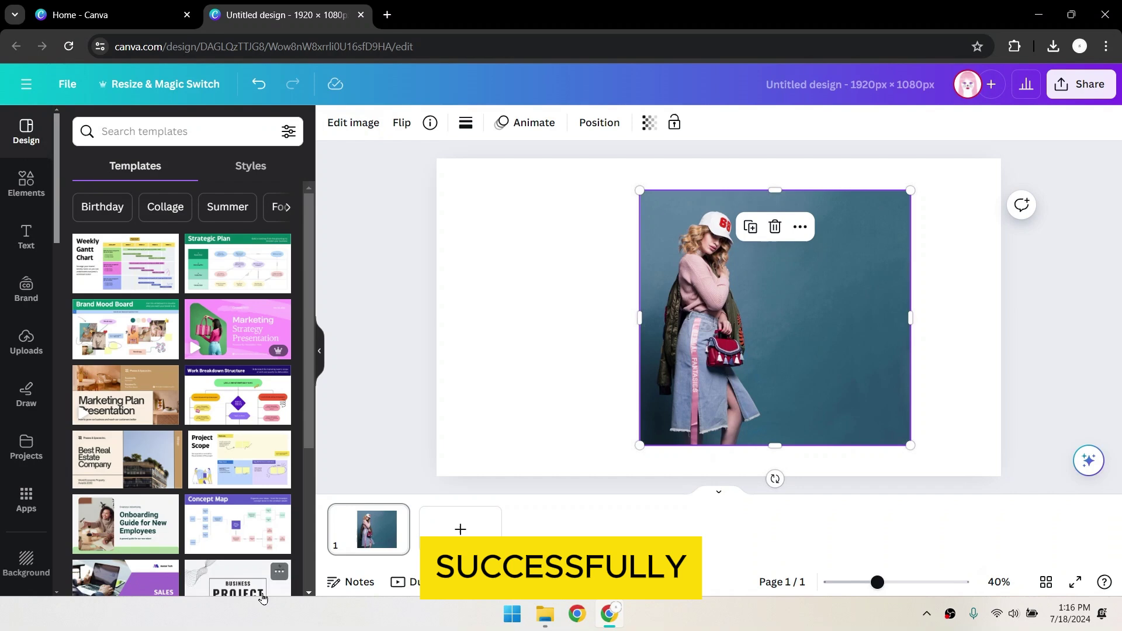